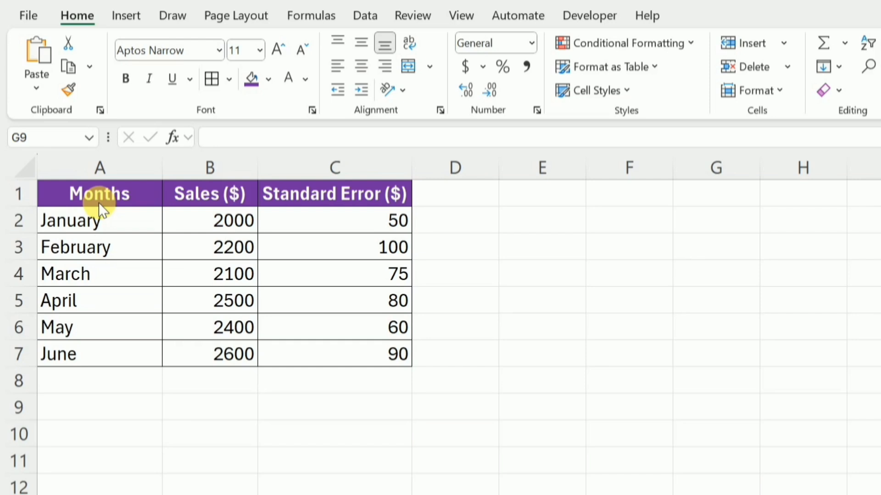
Step: Insert a recommended line chart of the months and sales in A2:B7 and delete its chart title
left_click_drag(70, 211, 204, 358)
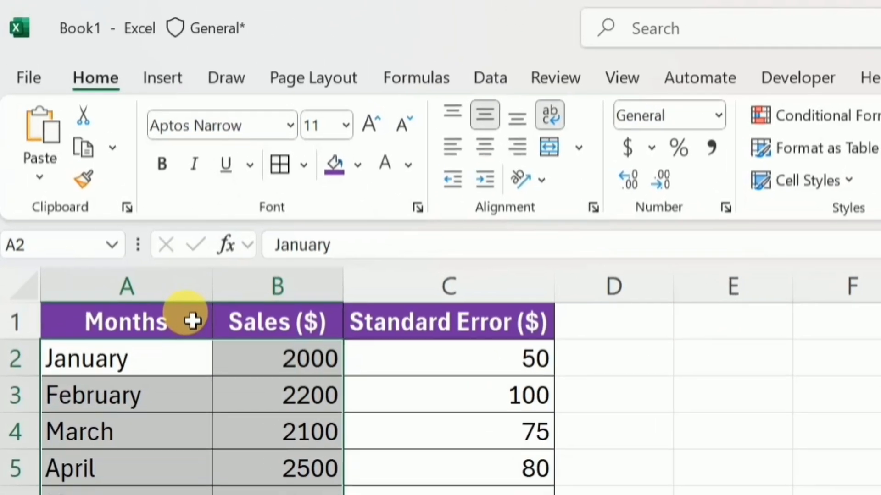
left_click(166, 76)
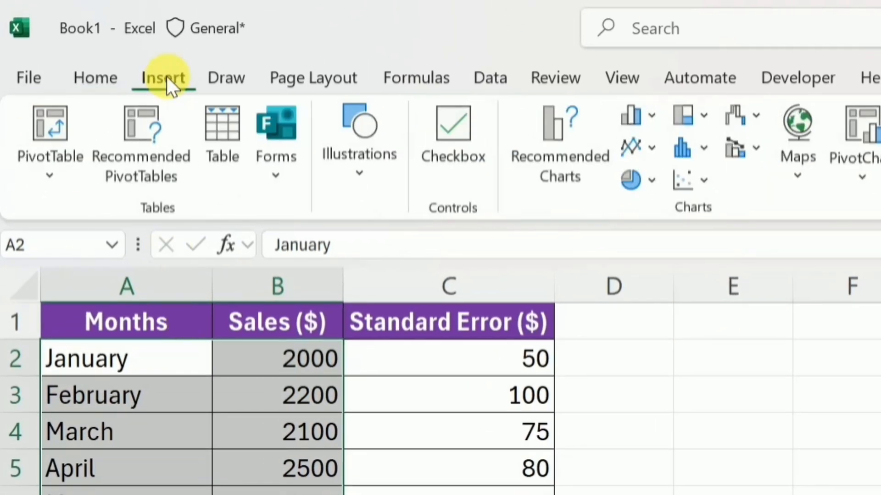
left_click(552, 141)
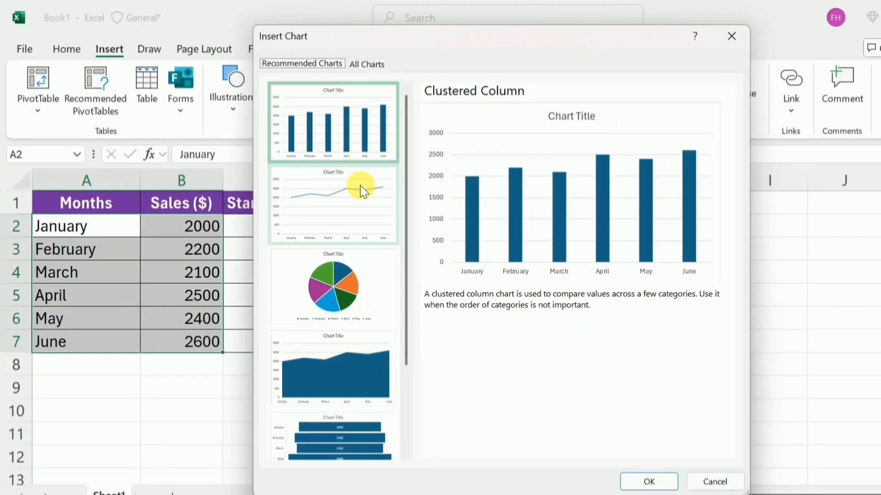
left_click(360, 185)
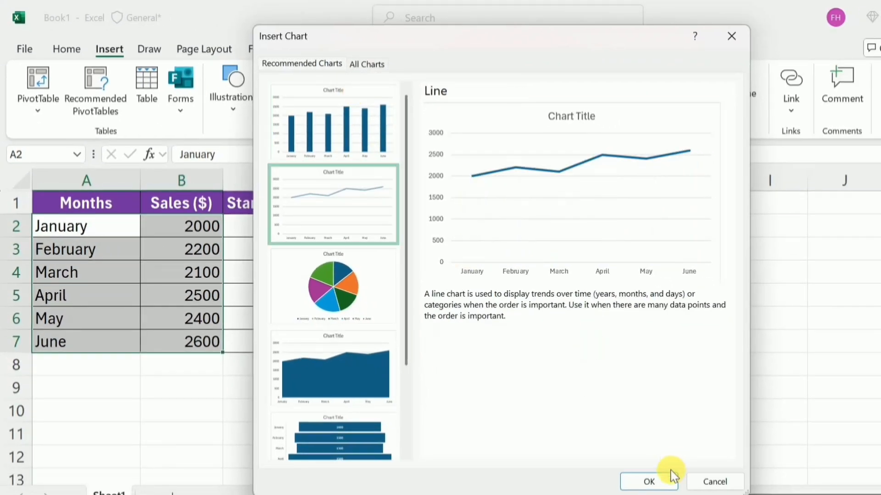
left_click(648, 481)
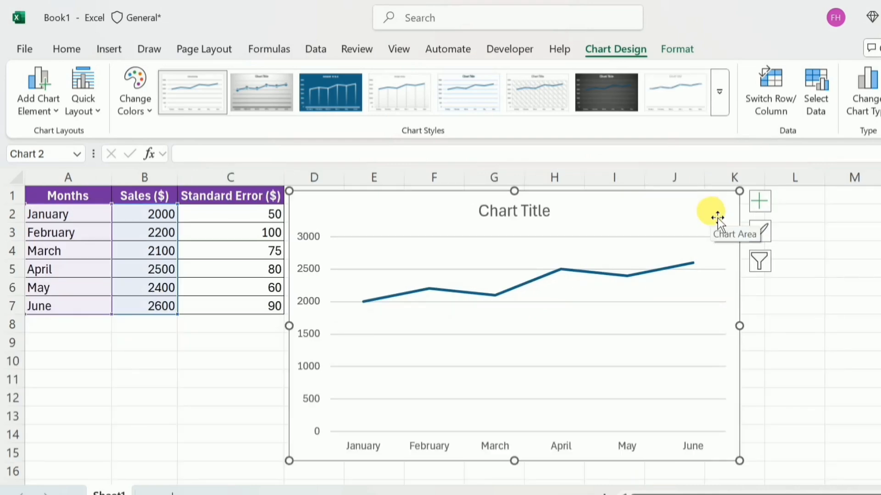
left_click(540, 224)
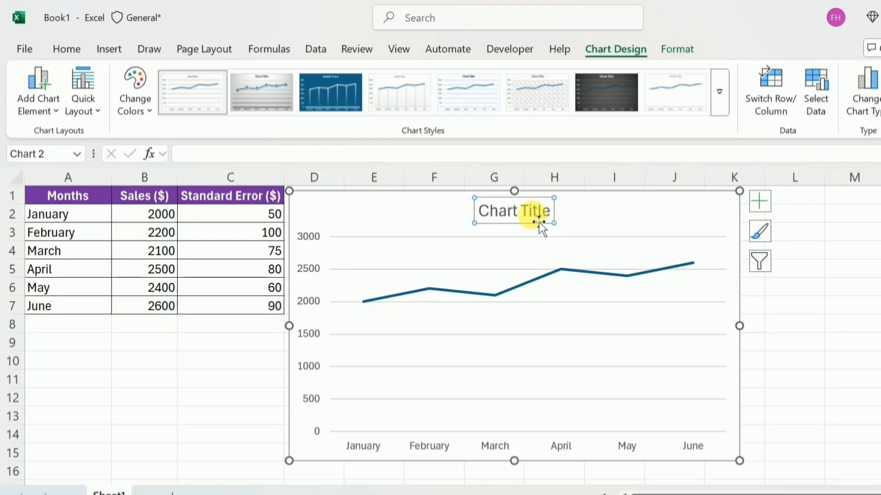
key("Delete")
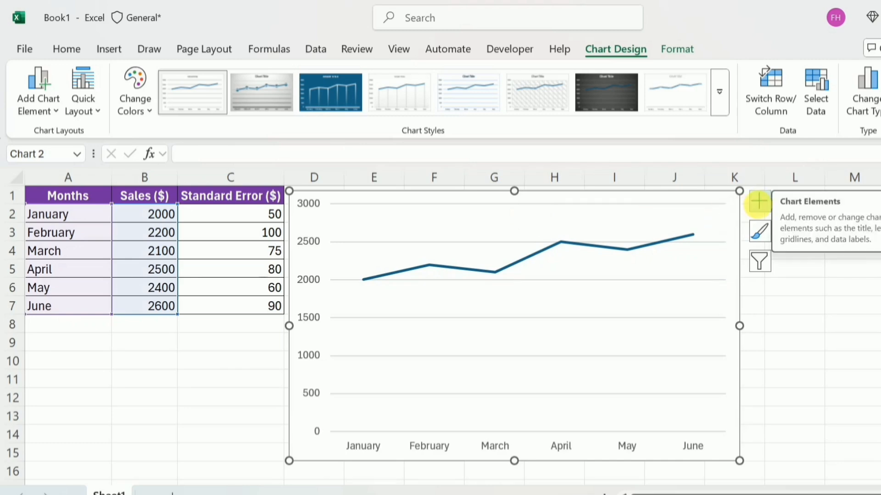
Step: Add error bars to the line chart and set their error amount to Custom
left_click(766, 208)
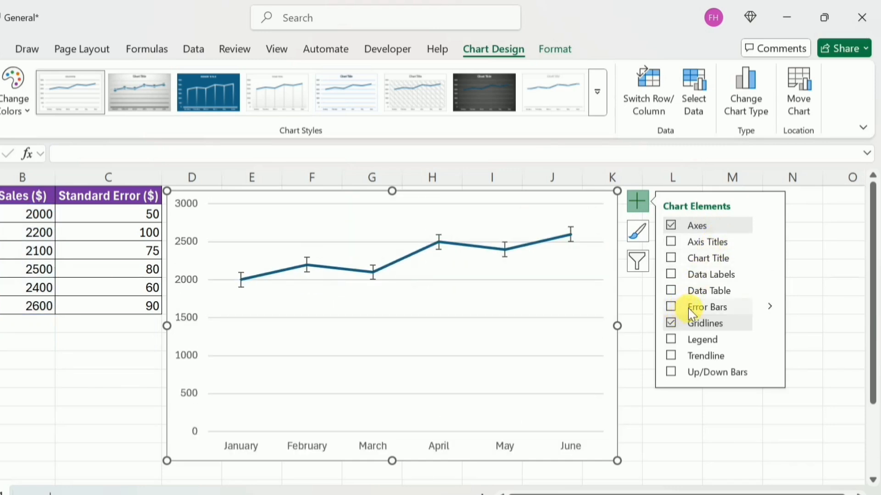
left_click(772, 305)
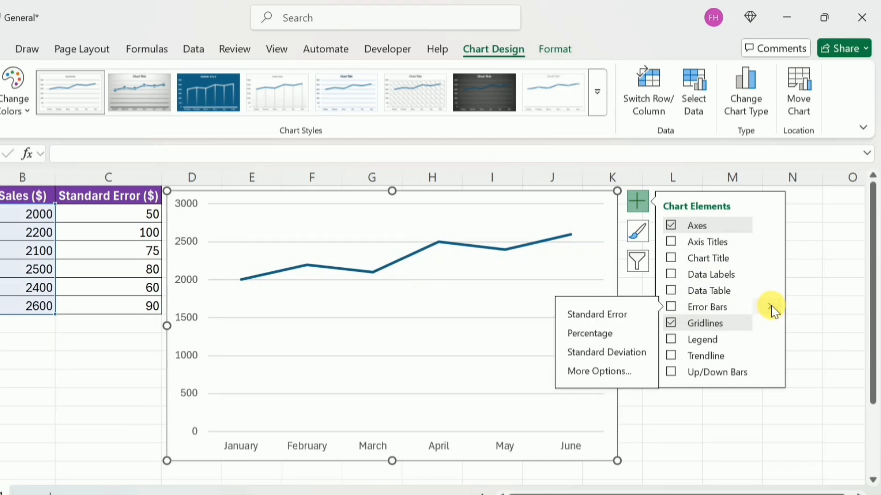
left_click(622, 372)
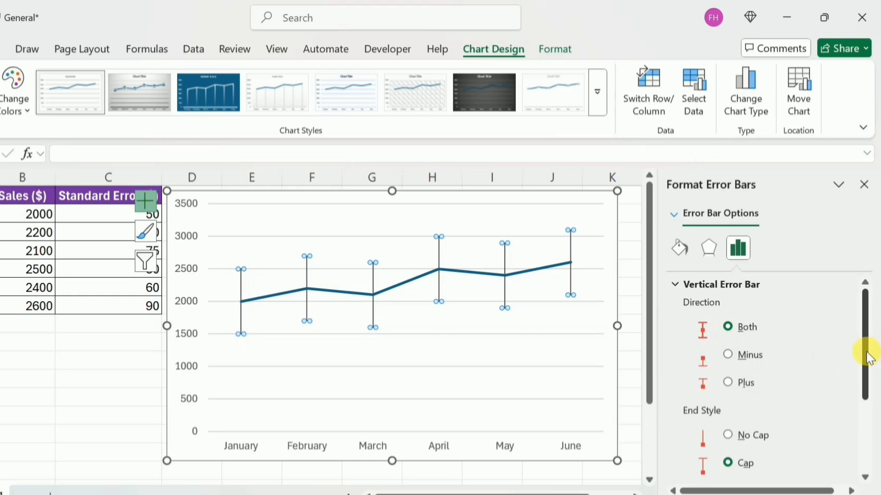
left_click_drag(869, 358, 872, 436)
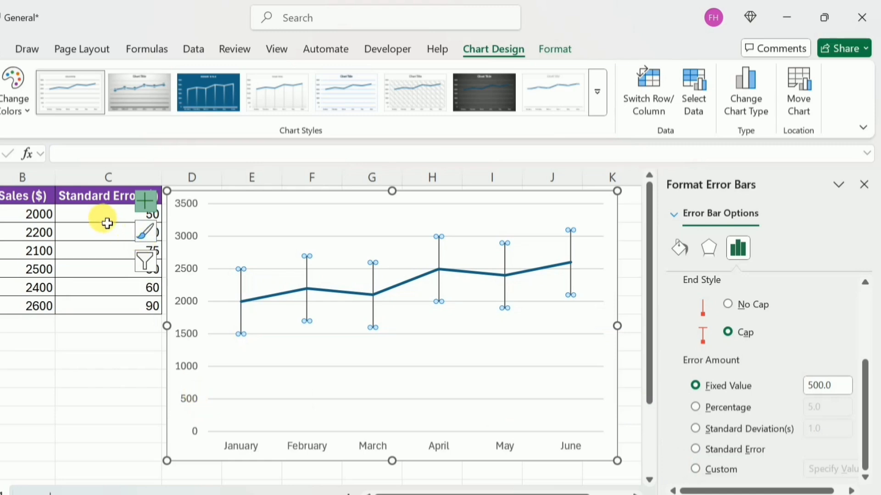
left_click(696, 469)
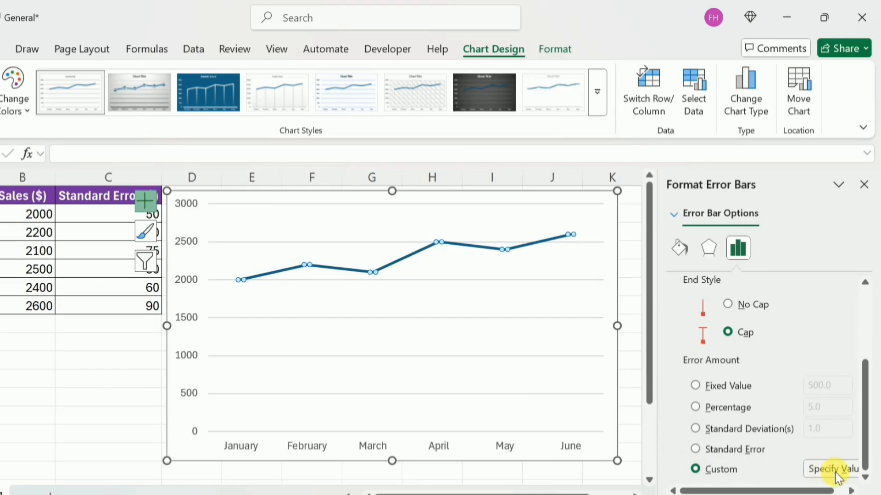
Step: Specify Sheet1 range C2:C7 as both the positive and negative custom error values
left_click(831, 469)
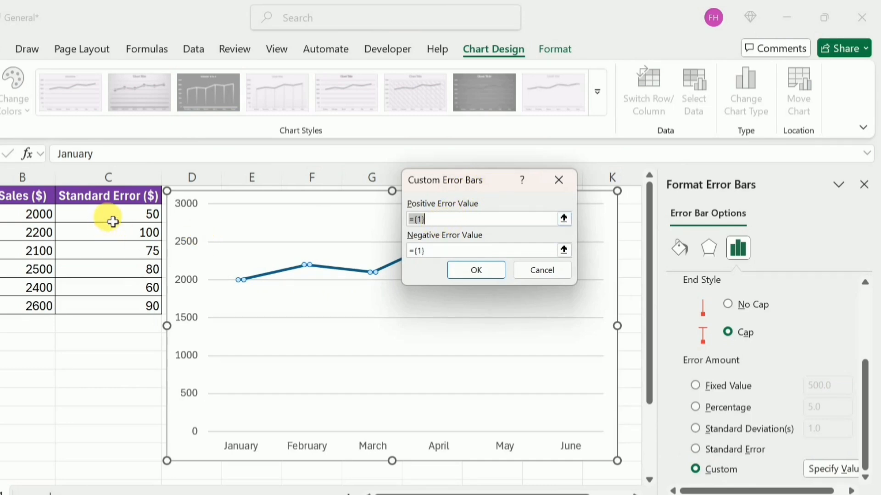
left_click_drag(111, 223, 120, 308)
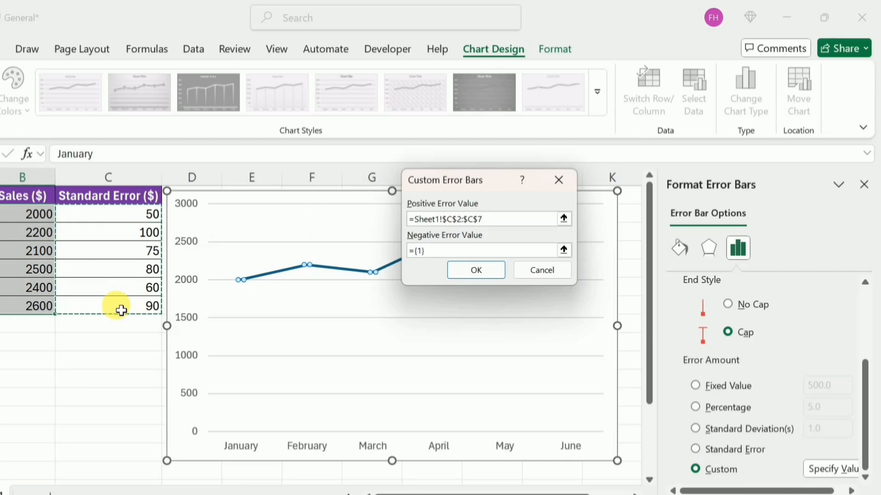
left_click(441, 260)
key("BackSpace")
key("BackSpace")
key("BackSpace")
key("BackSpace")
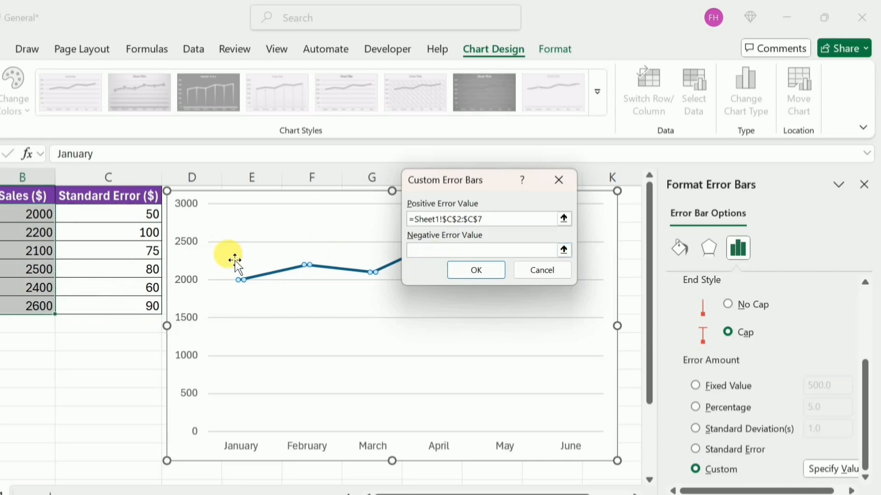
left_click_drag(108, 219, 118, 307)
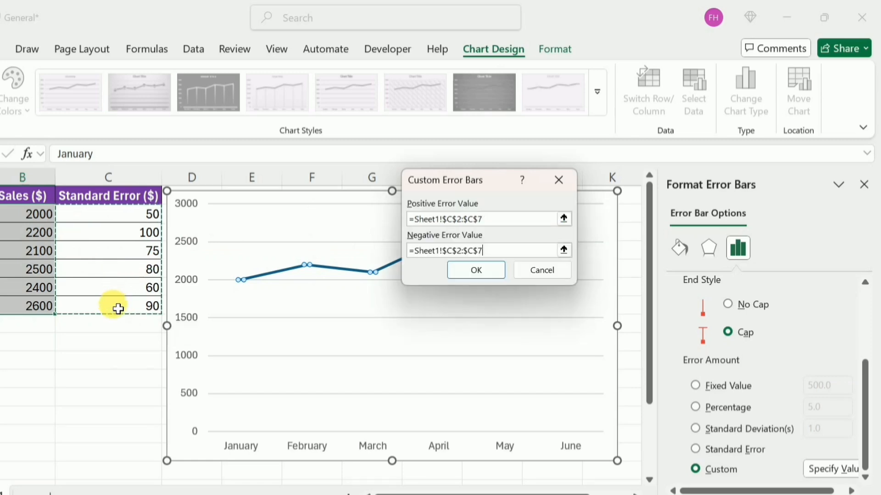
left_click(476, 270)
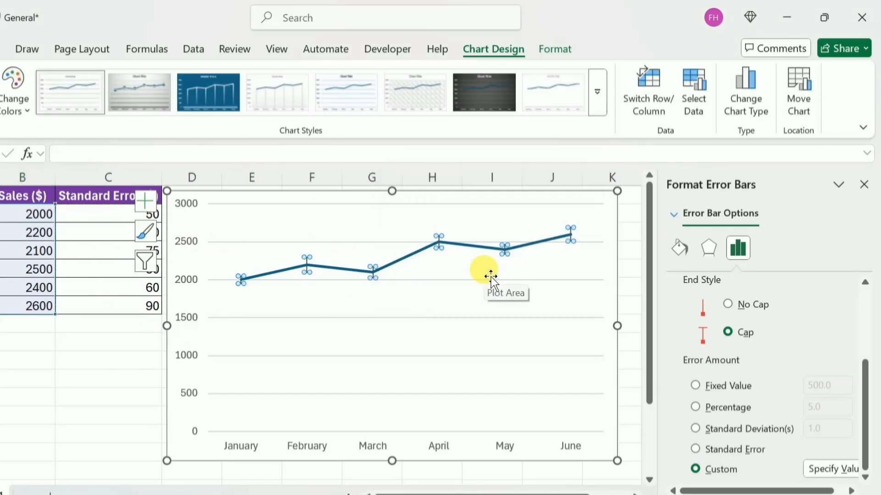
left_click(311, 311)
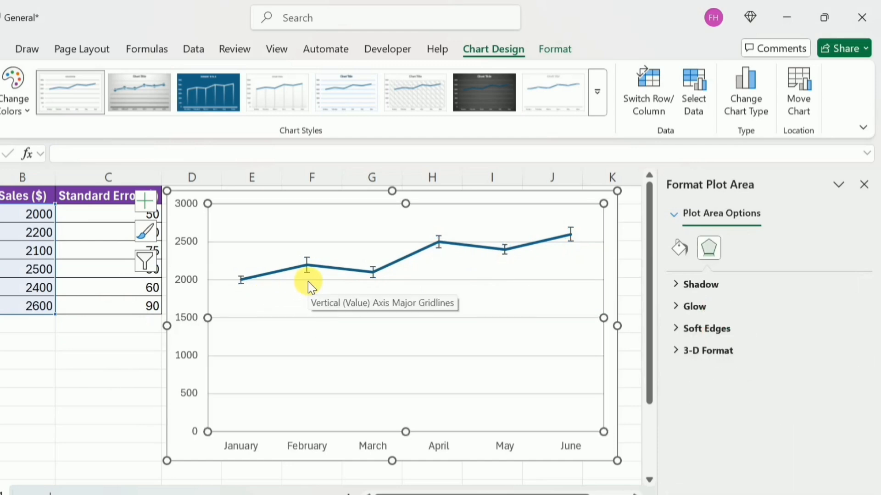
left_click(610, 295)
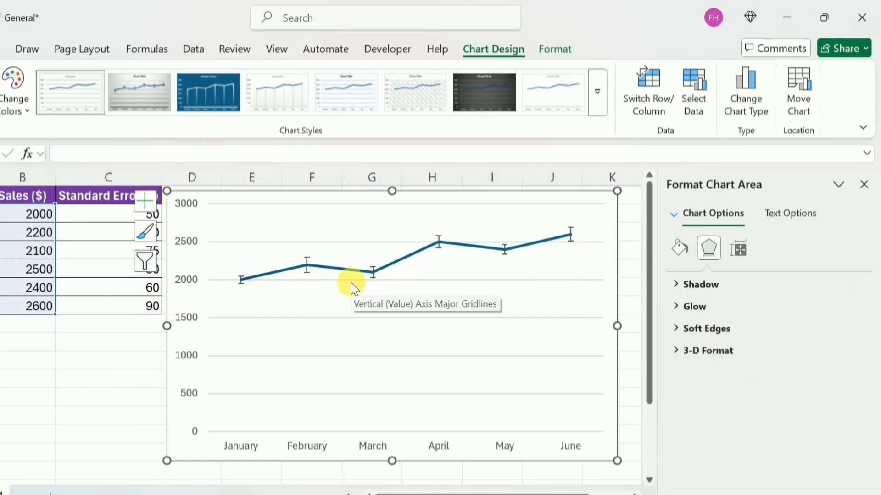
Step: Set the vertical axis minimum bound to 1500
left_click(191, 320)
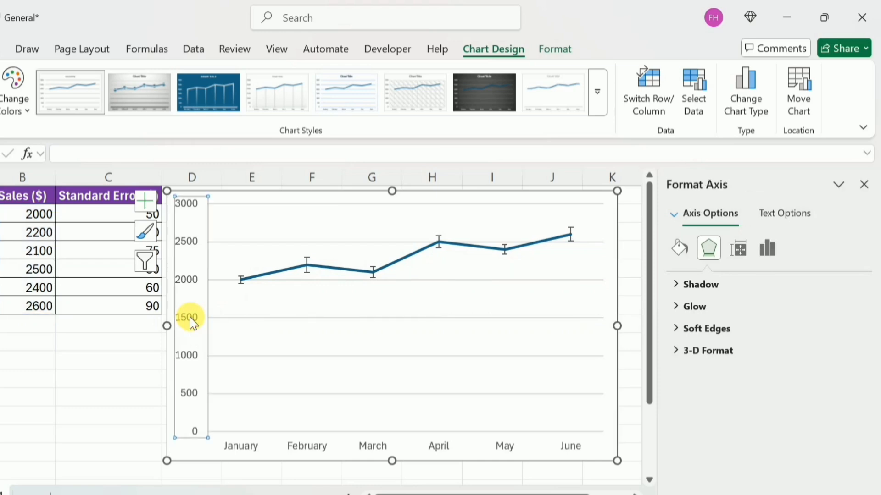
left_click(768, 250)
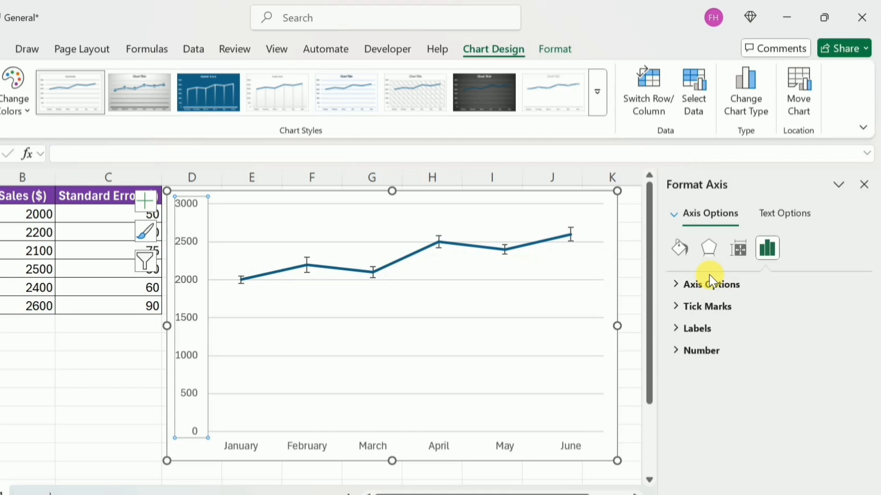
left_click(674, 285)
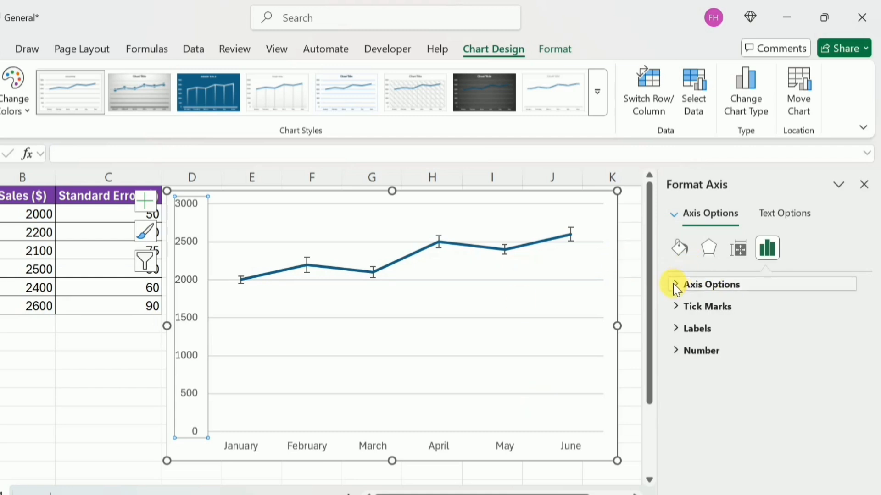
left_click(767, 324)
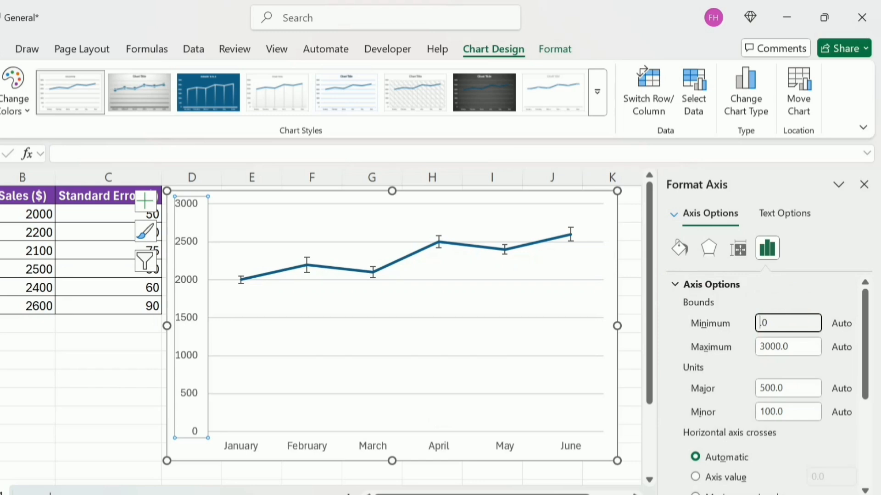
key("BackSpace")
type("1500")
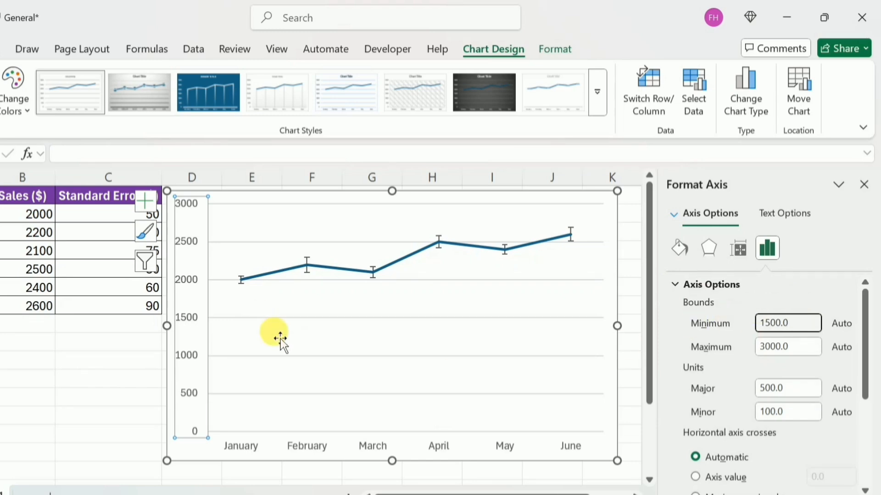
key("Return")
left_click(405, 348)
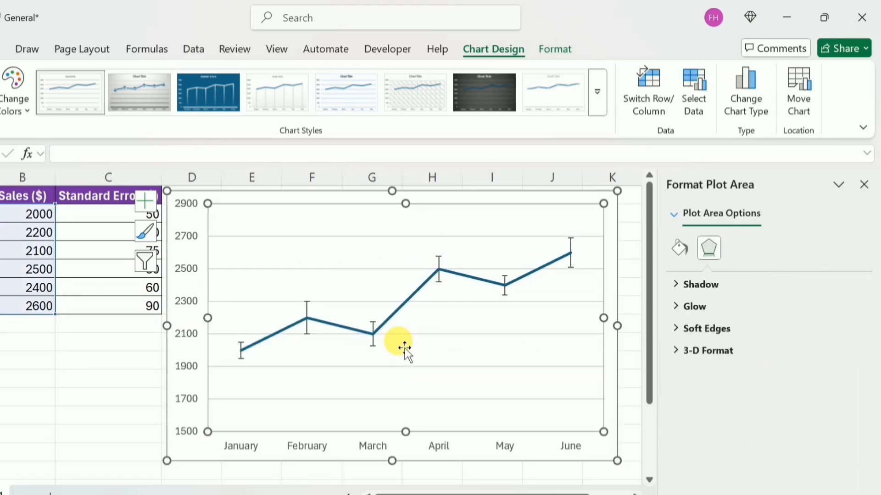
Step: Set the line width of the chart's vertical error bars to 1.25 pt
left_click(307, 312)
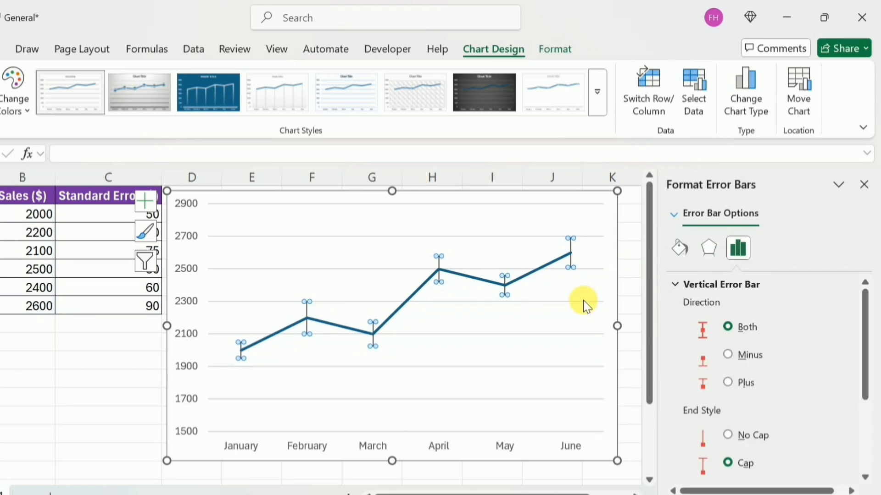
left_click(685, 253)
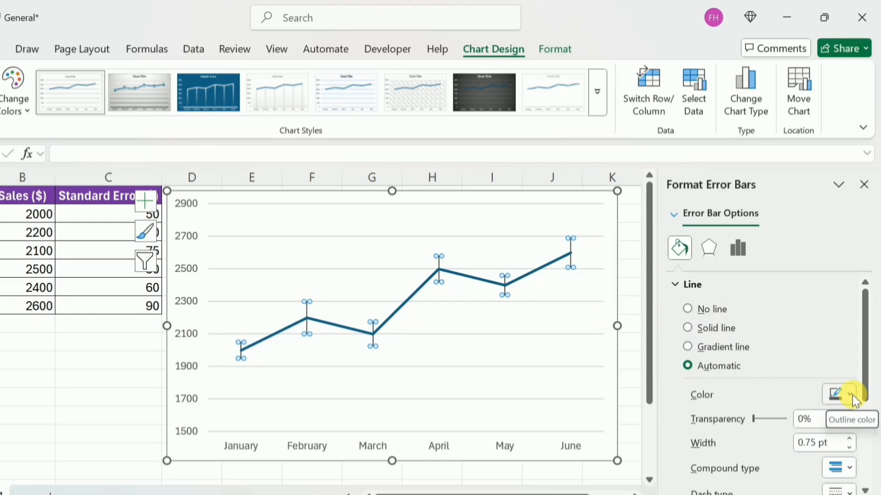
left_click_drag(867, 366, 866, 385)
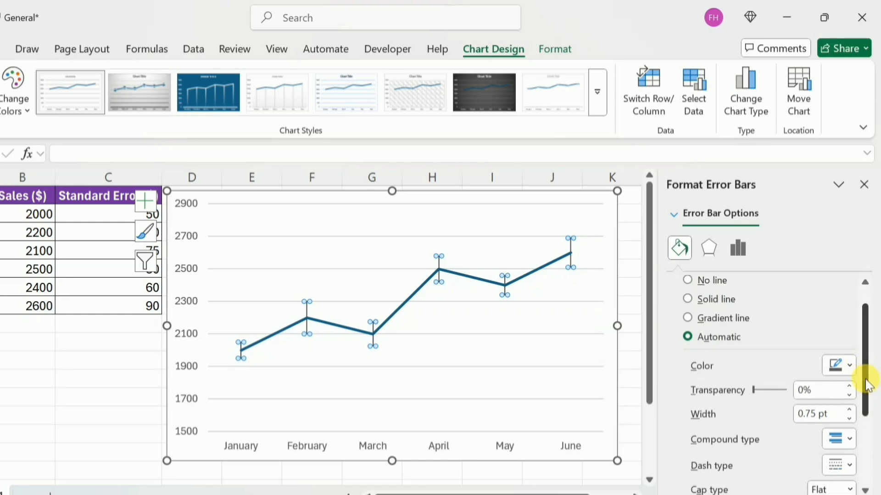
left_click(849, 409)
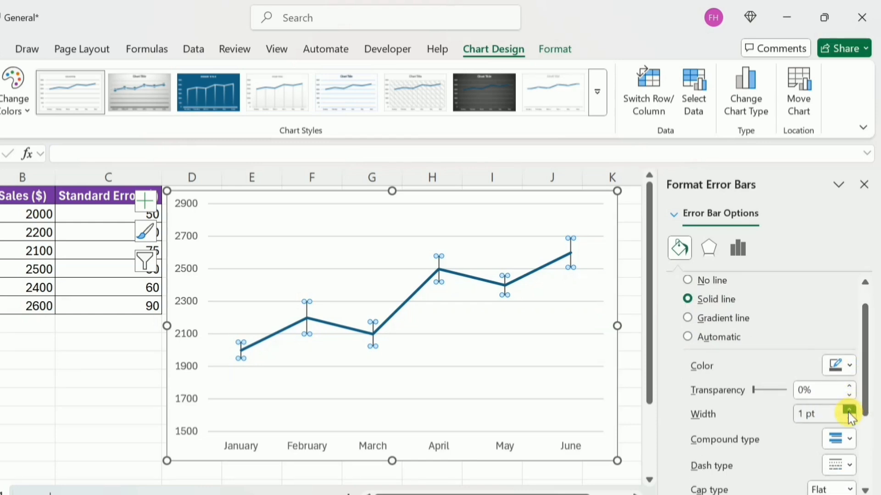
left_click(849, 410)
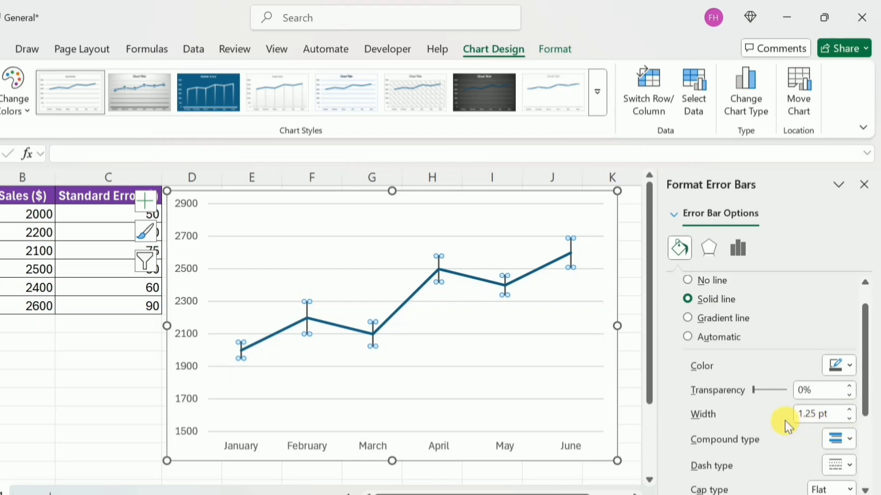
scroll(778, 347, "down", 3)
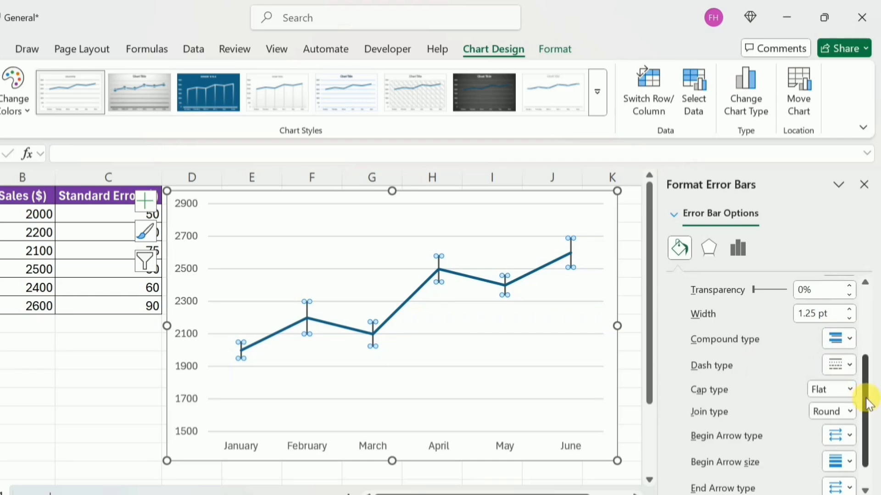
left_click_drag(868, 404, 869, 305)
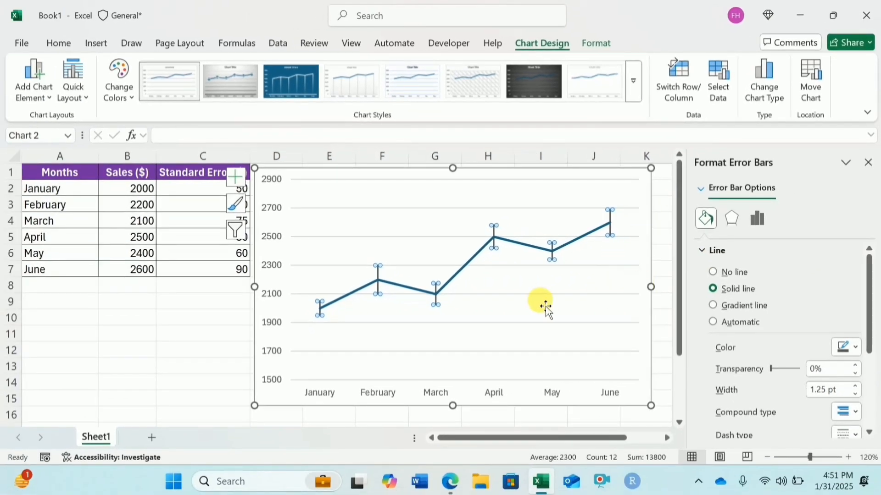
left_click(219, 390)
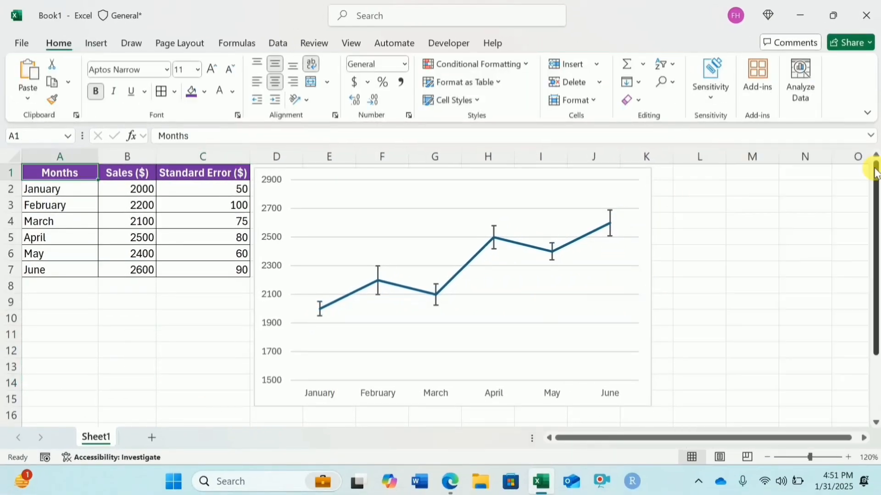